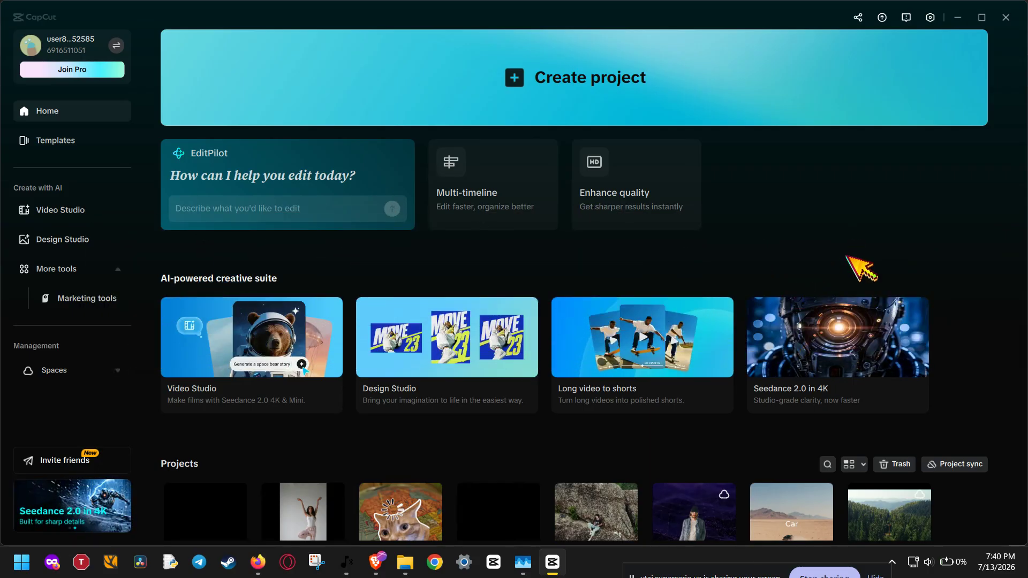
Create a new project and import music.mp3, 6133588-hd_1920_1080_30fps.mp4 and 6217281-hd_1080_1920_30fps.mp4 from the Assets folder
{"action": "key", "text": "alt+F4"}
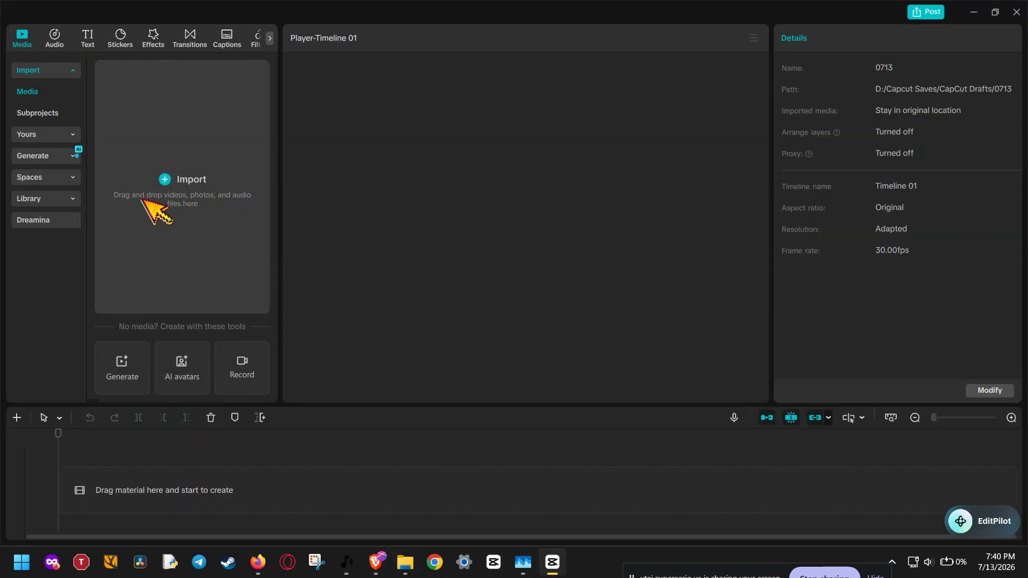
{"action": "left_click", "coordinate": [170, 174]}
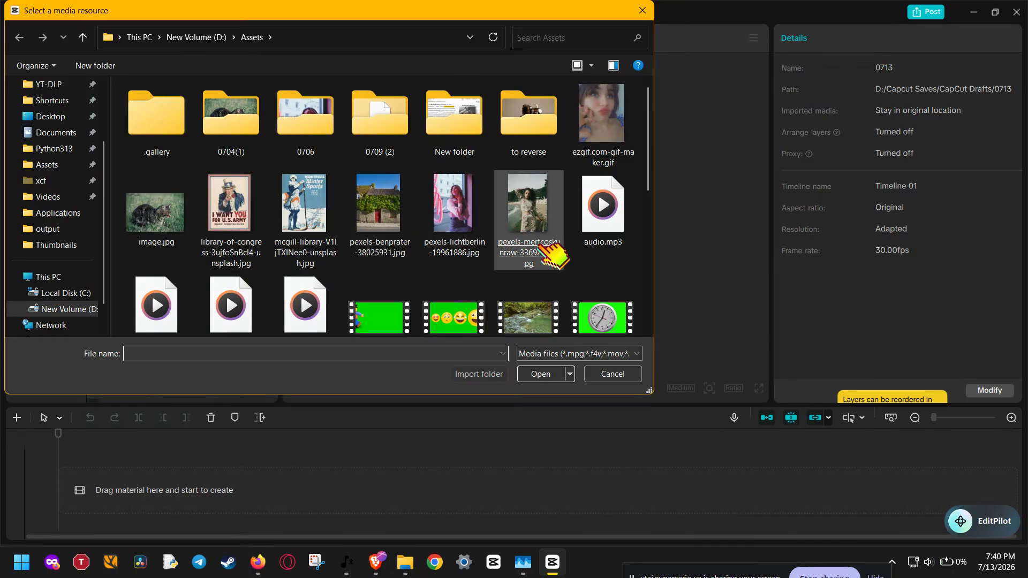
{"action": "scroll", "coordinate": [552, 257], "scroll_direction": "down", "scroll_amount": 1}
{"action": "scroll", "coordinate": [552, 287], "scroll_direction": "down", "scroll_amount": 2}
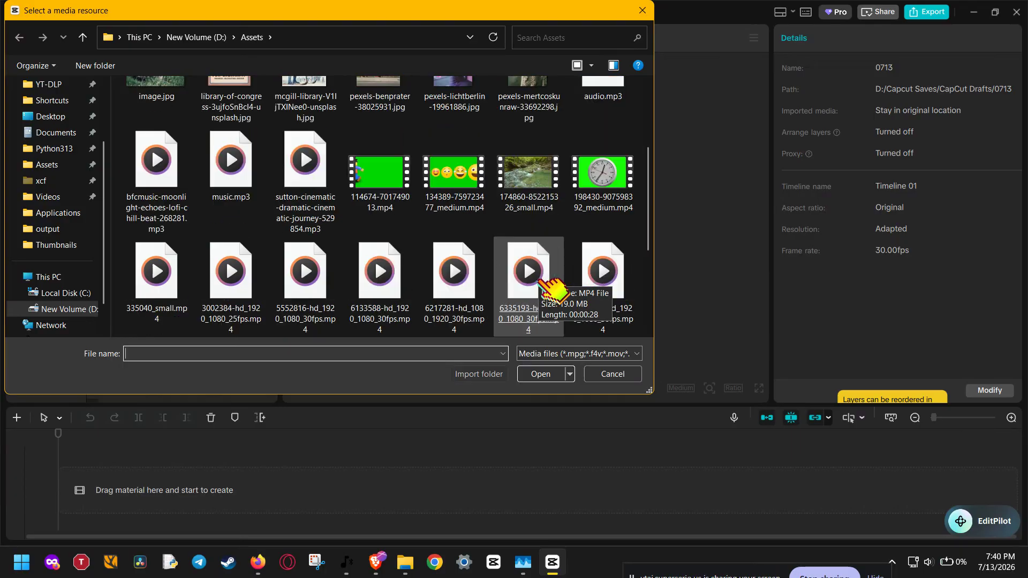
{"action": "scroll", "coordinate": [541, 281], "scroll_direction": "up", "scroll_amount": 1}
{"action": "scroll", "coordinate": [535, 278], "scroll_direction": "down", "scroll_amount": 1}
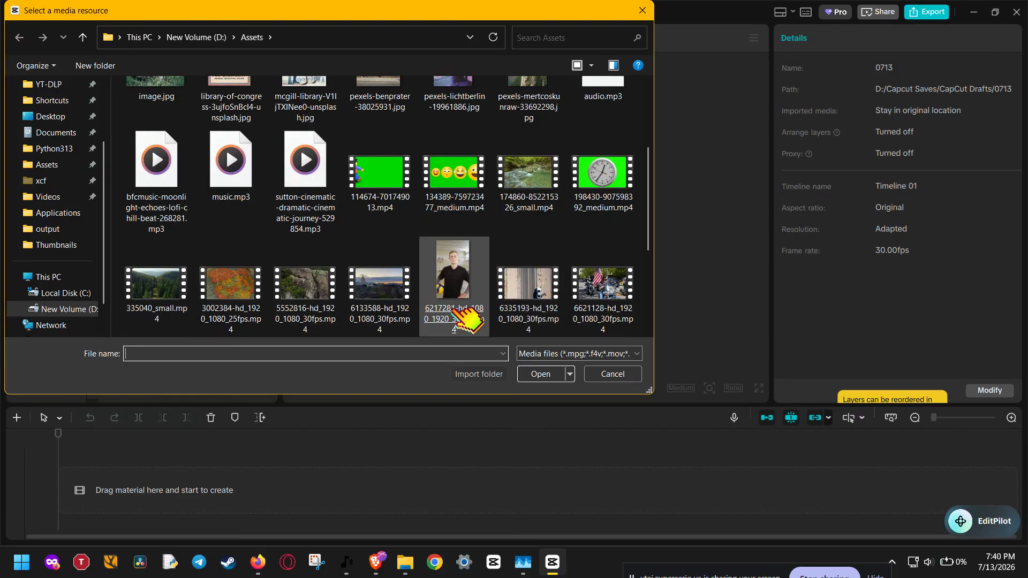
{"action": "left_click_drag", "start_coordinate": [370, 329], "coordinate": [397, 320]}
{"action": "scroll", "coordinate": [393, 320], "scroll_direction": "down", "scroll_amount": 1}
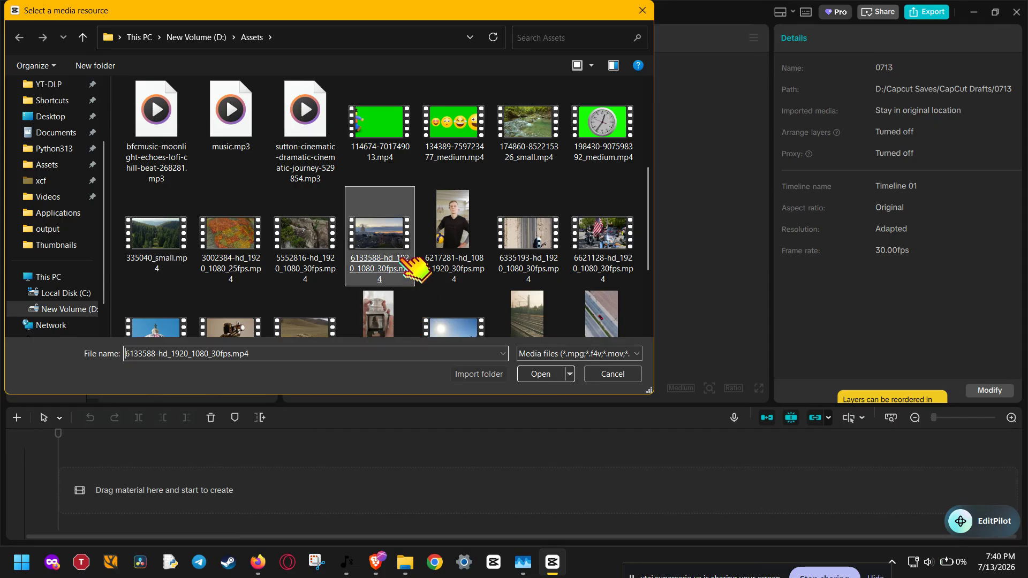
{"action": "left_click", "coordinate": [445, 258], "text": "ctrl"}
{"action": "left_click", "coordinate": [231, 134], "text": "ctrl"}
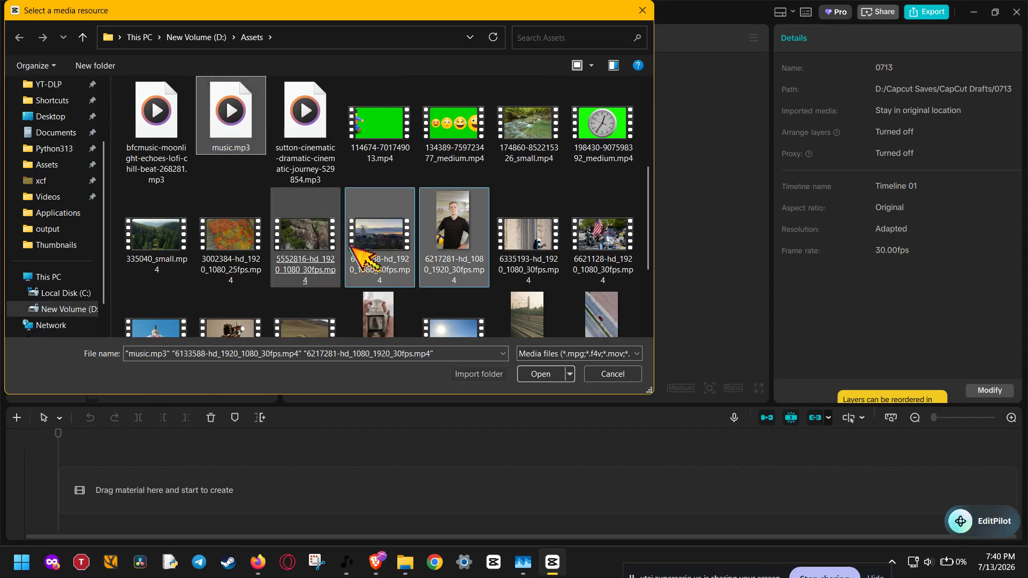
{"action": "left_click", "coordinate": [540, 374]}
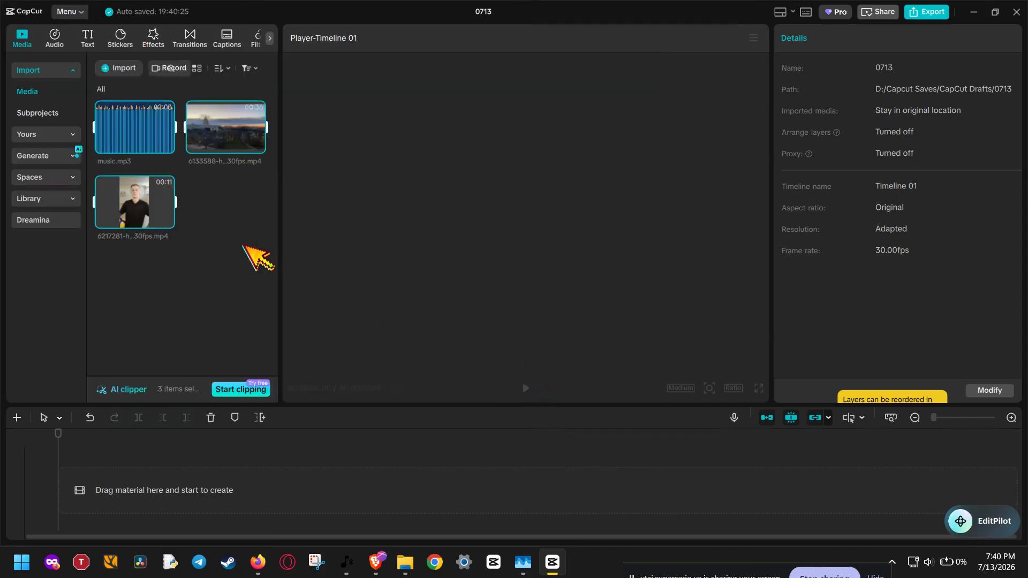
Place the landscape and portrait videos one after the other on the timeline, and delete the landscape clip in front
{"action": "left_click", "coordinate": [241, 241]}
{"action": "left_click_drag", "start_coordinate": [164, 381], "coordinate": [120, 496]}
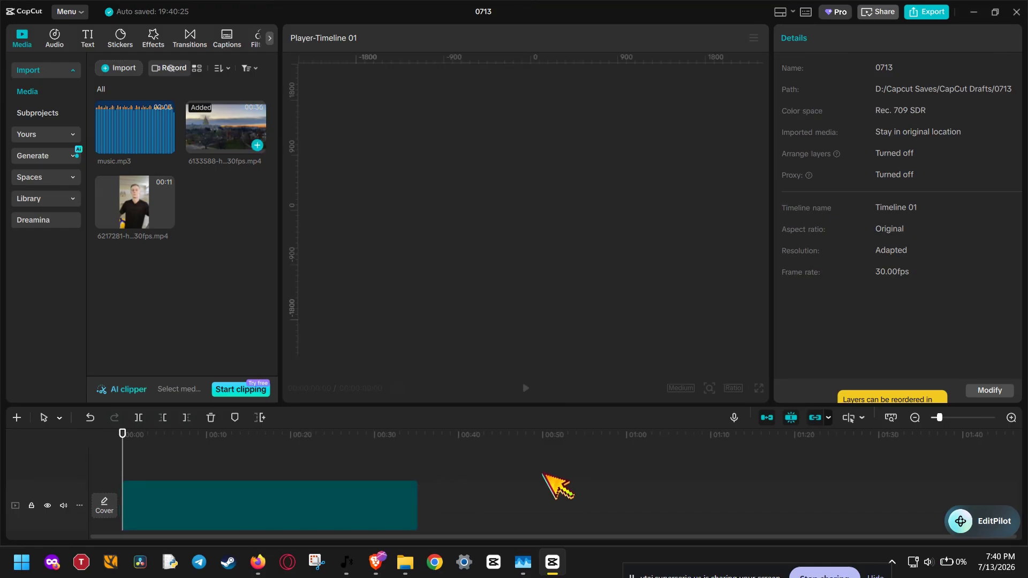
{"action": "left_click", "coordinate": [543, 474]}
{"action": "left_click_drag", "start_coordinate": [312, 371], "coordinate": [420, 486]}
{"action": "left_click", "coordinate": [456, 453]}
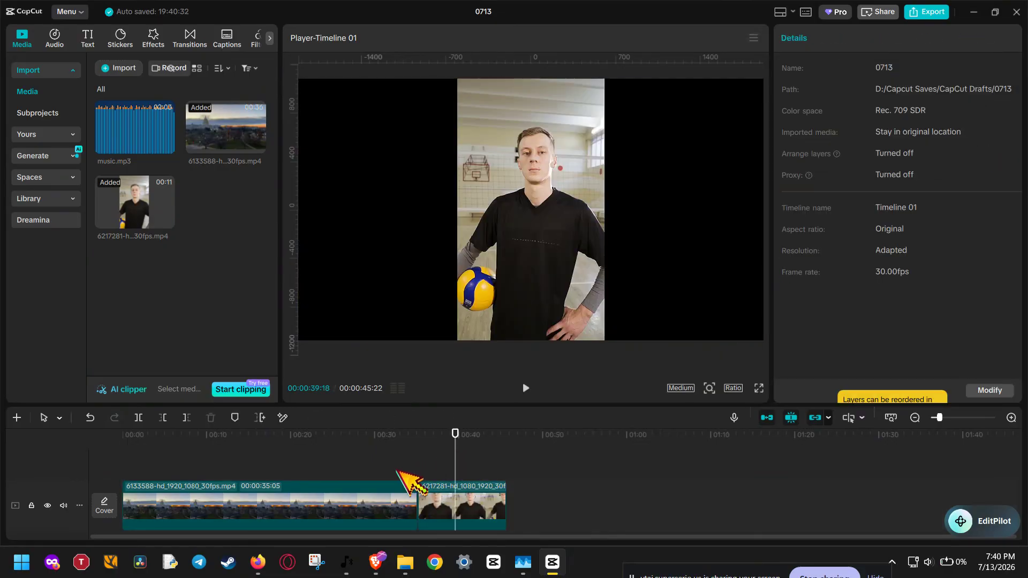
{"action": "left_click", "coordinate": [340, 501]}
{"action": "left_click", "coordinate": [210, 418]}
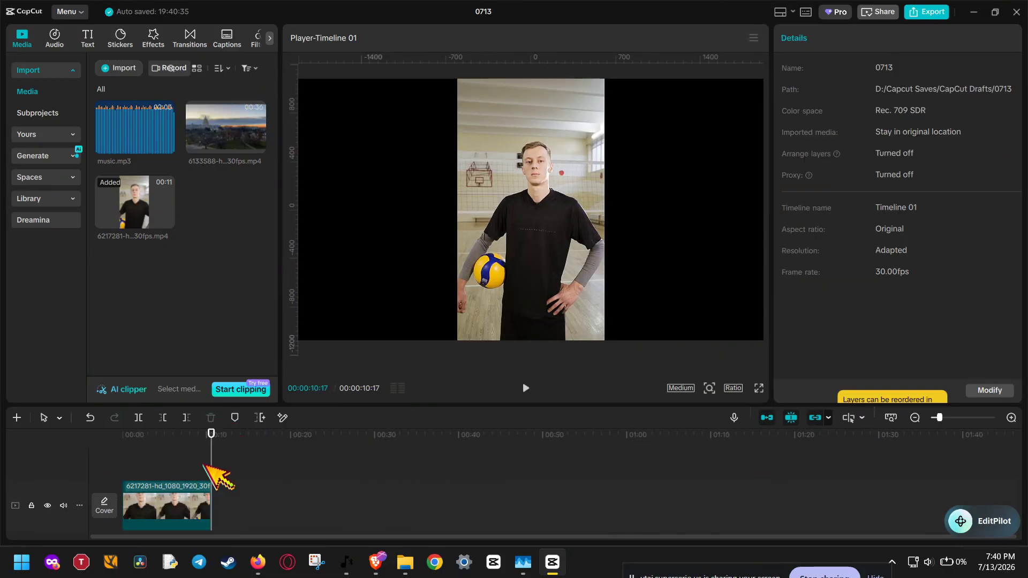
Select the portrait clip, move the playhead to 00:00:04:16 and set the project's aspect ratio to 9:16
{"action": "left_click", "coordinate": [196, 506]}
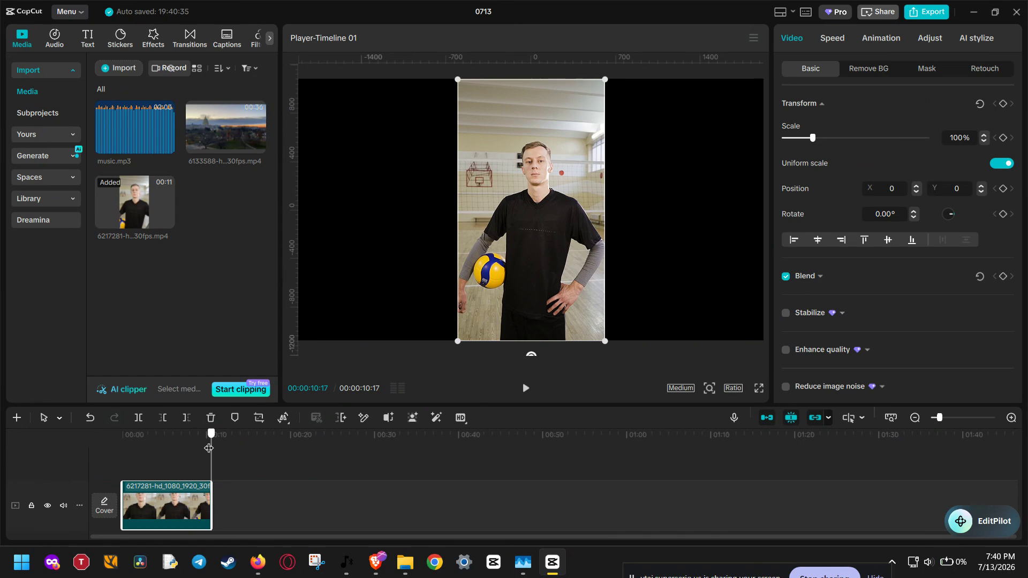
{"action": "left_click_drag", "start_coordinate": [209, 448], "coordinate": [160, 449]}
{"action": "left_click", "coordinate": [733, 388]}
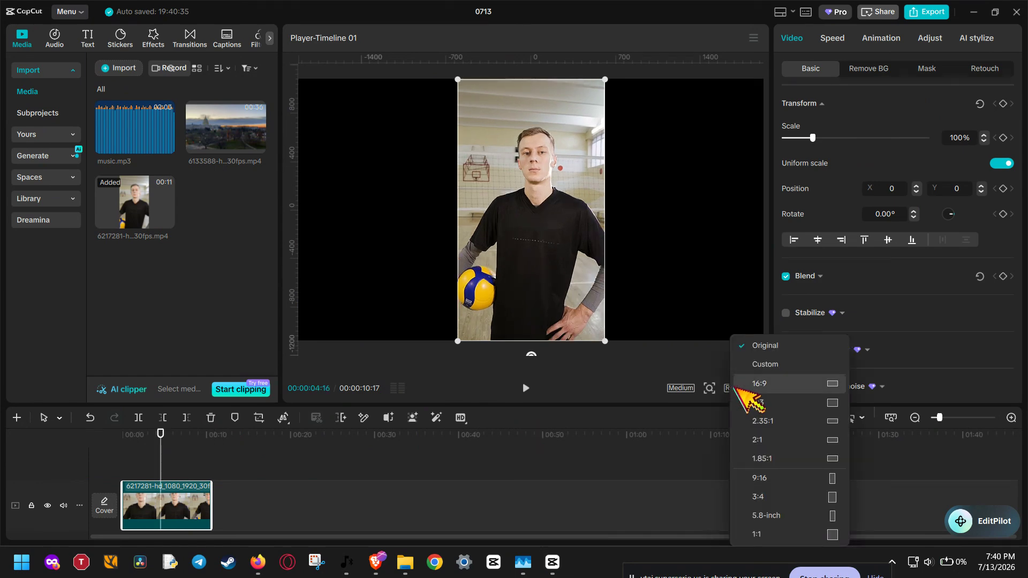
{"action": "left_click", "coordinate": [795, 488]}
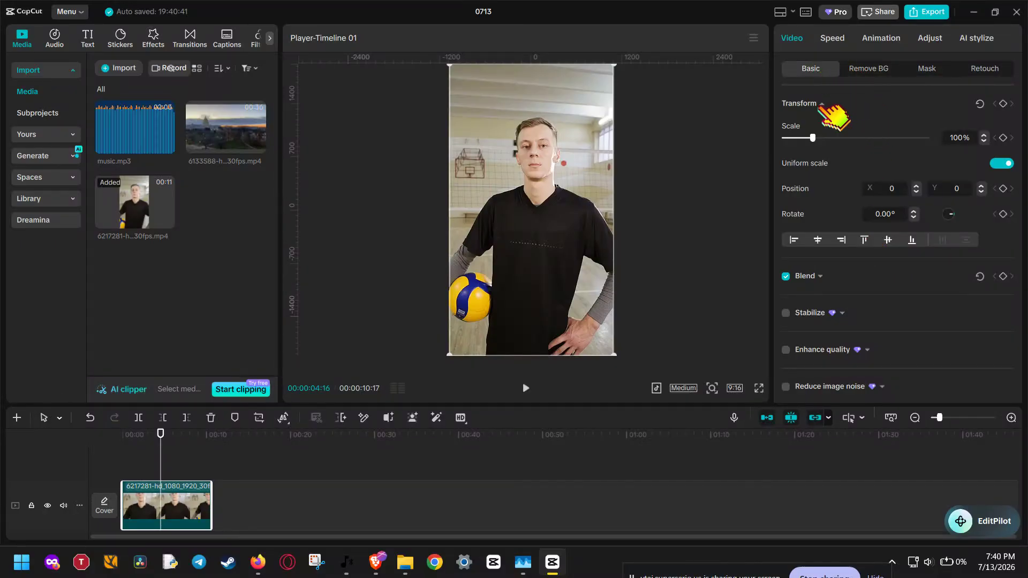
Try scaling the portrait clip up to 106%, and bring its scale back to 100%
{"action": "left_click", "coordinate": [821, 104]}
{"action": "left_click", "coordinate": [821, 104]}
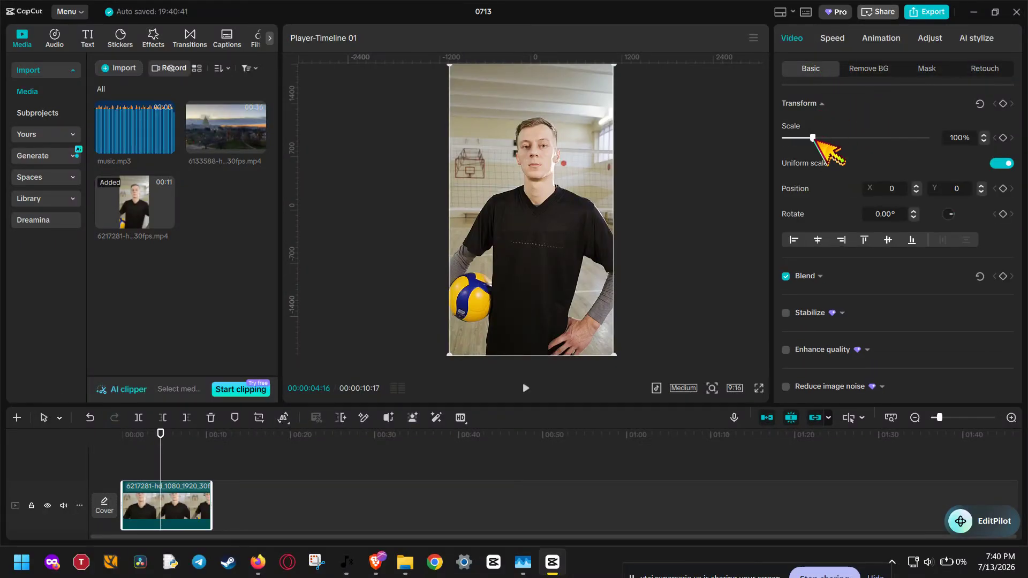
{"action": "left_click_drag", "start_coordinate": [812, 137], "coordinate": [815, 138]}
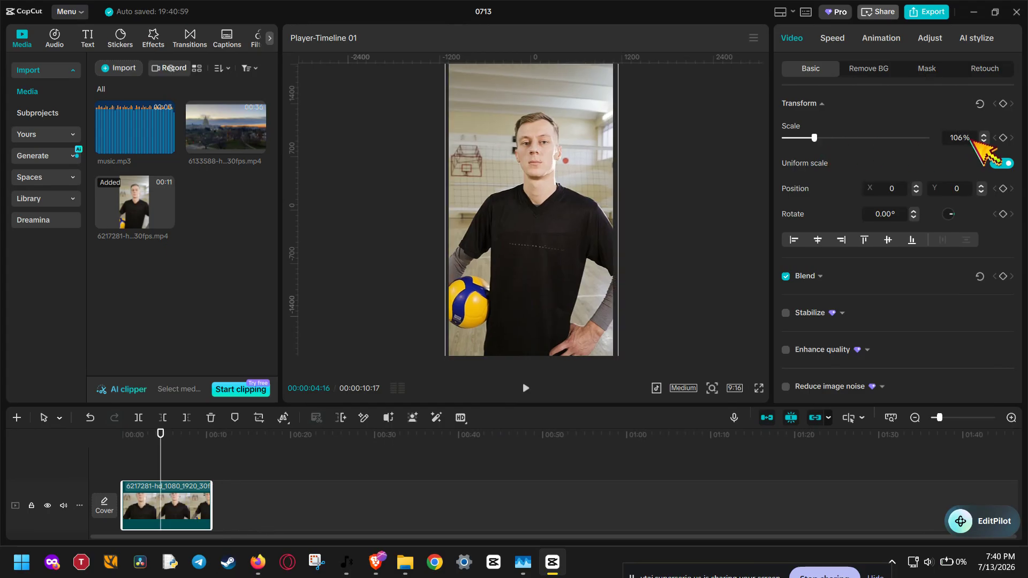
{"action": "scroll", "coordinate": [970, 140], "scroll_direction": "down", "scroll_amount": 3}
{"action": "scroll", "coordinate": [970, 140], "scroll_direction": "up", "scroll_amount": 3}
{"action": "scroll", "coordinate": [961, 140], "scroll_direction": "down", "scroll_amount": 1}
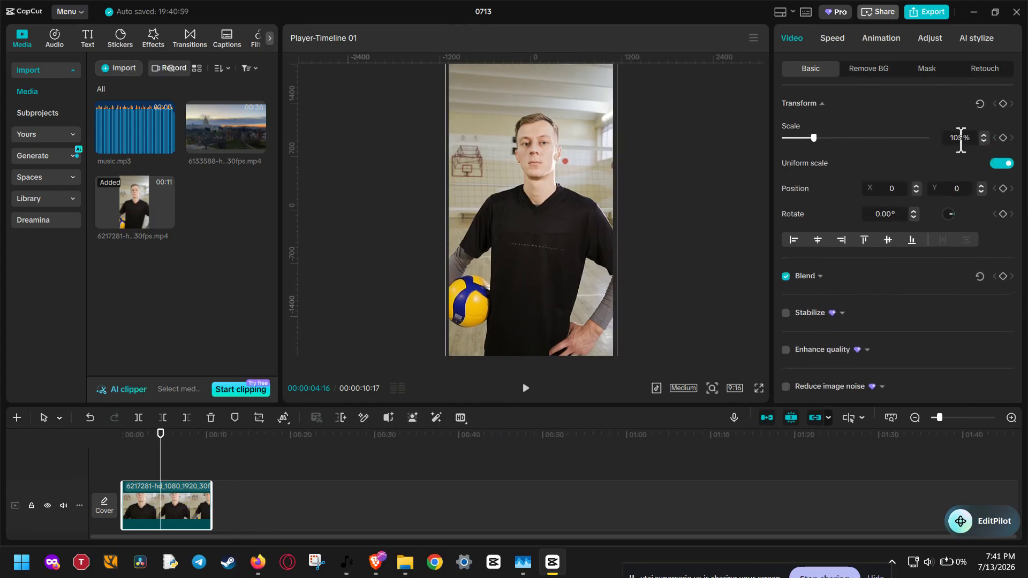
{"action": "scroll", "coordinate": [961, 140], "scroll_direction": "down", "scroll_amount": 3}
{"action": "scroll", "coordinate": [954, 141], "scroll_direction": "down", "scroll_amount": 2}
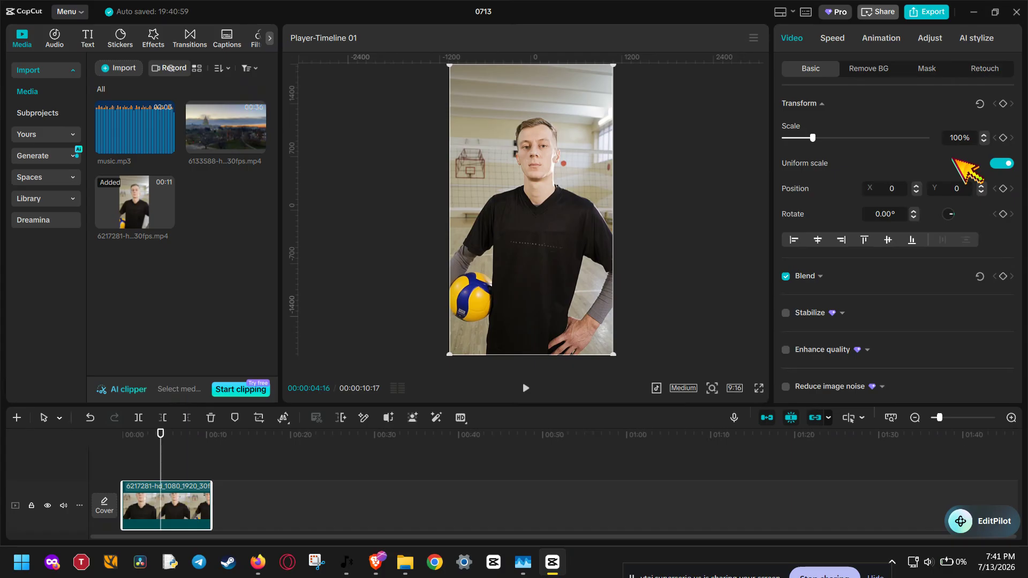
Look through the portrait clip's basic video options and examine the Auto reframe settings
{"action": "scroll", "coordinate": [953, 162], "scroll_direction": "down", "scroll_amount": 5}
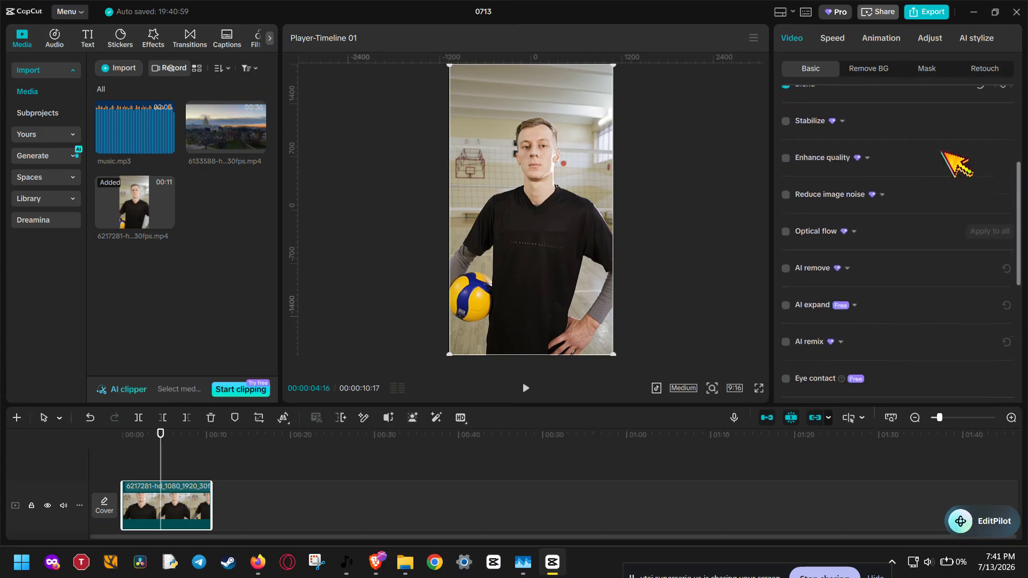
{"action": "scroll", "coordinate": [955, 163], "scroll_direction": "down", "scroll_amount": 1}
{"action": "scroll", "coordinate": [945, 154], "scroll_direction": "down", "scroll_amount": 4}
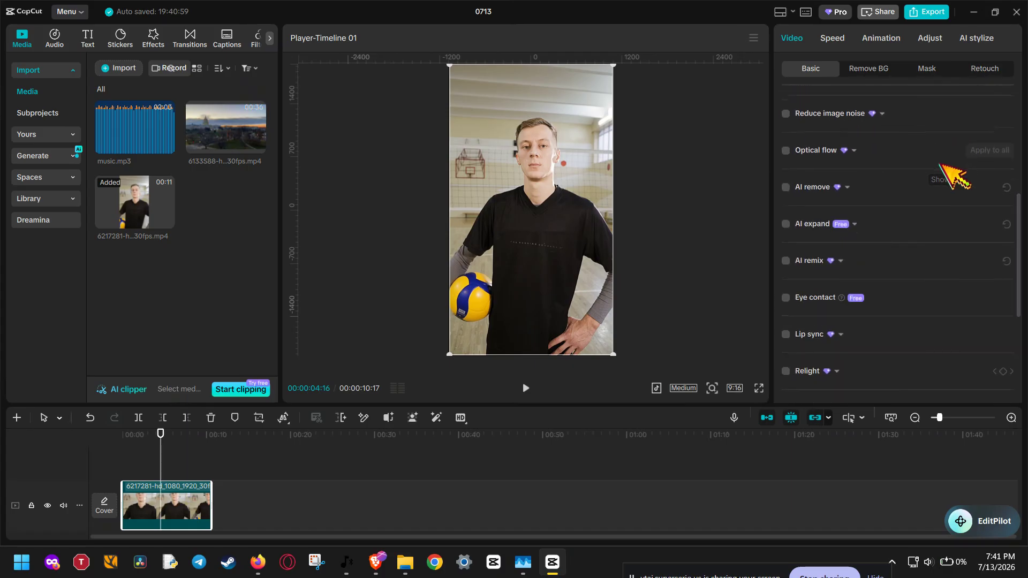
{"action": "scroll", "coordinate": [951, 198], "scroll_direction": "down", "scroll_amount": 3}
{"action": "scroll", "coordinate": [942, 198], "scroll_direction": "down", "scroll_amount": 3}
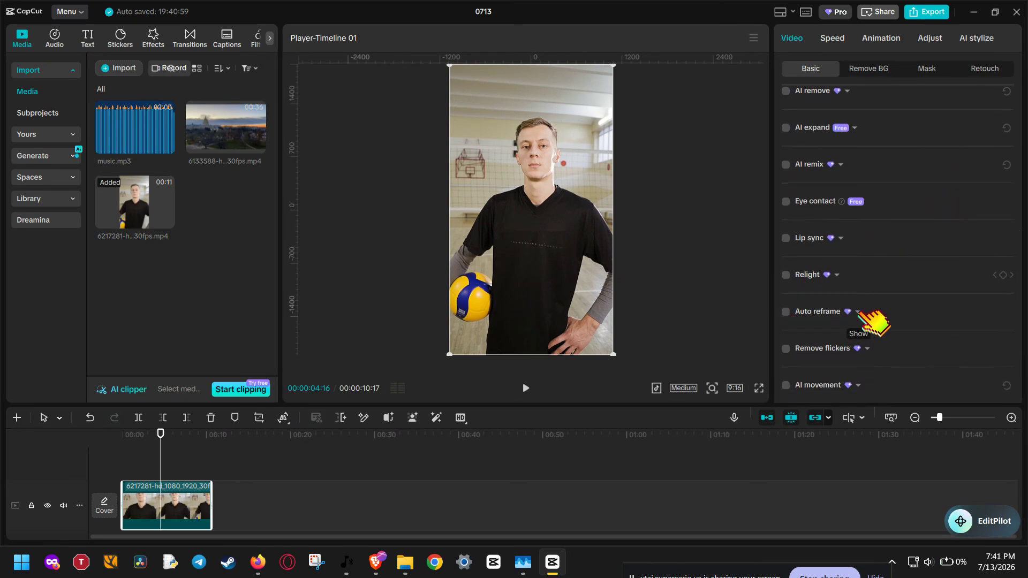
{"action": "left_click", "coordinate": [863, 313]}
{"action": "scroll", "coordinate": [885, 303], "scroll_direction": "down", "scroll_amount": 6}
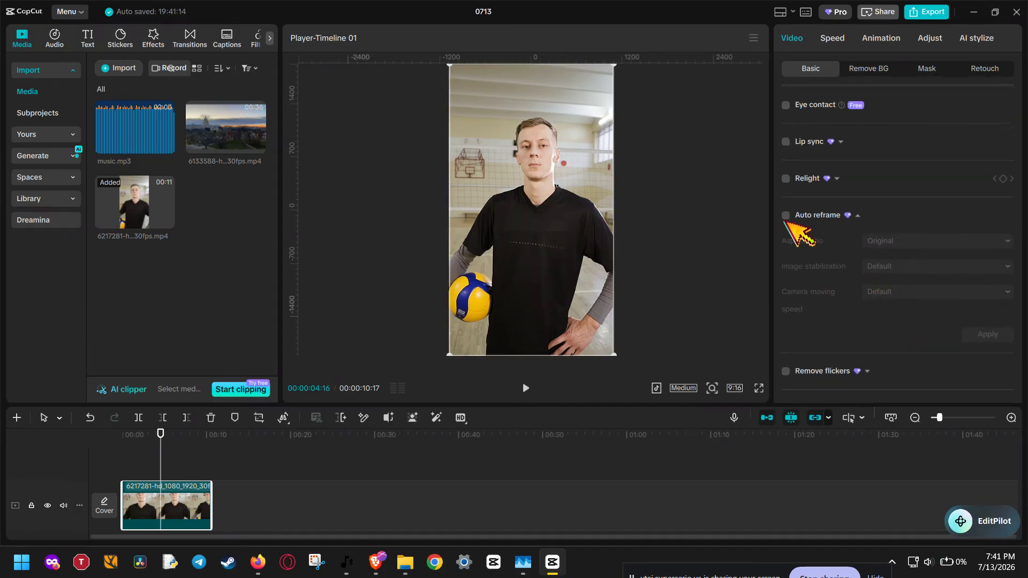
{"action": "left_click", "coordinate": [857, 215]}
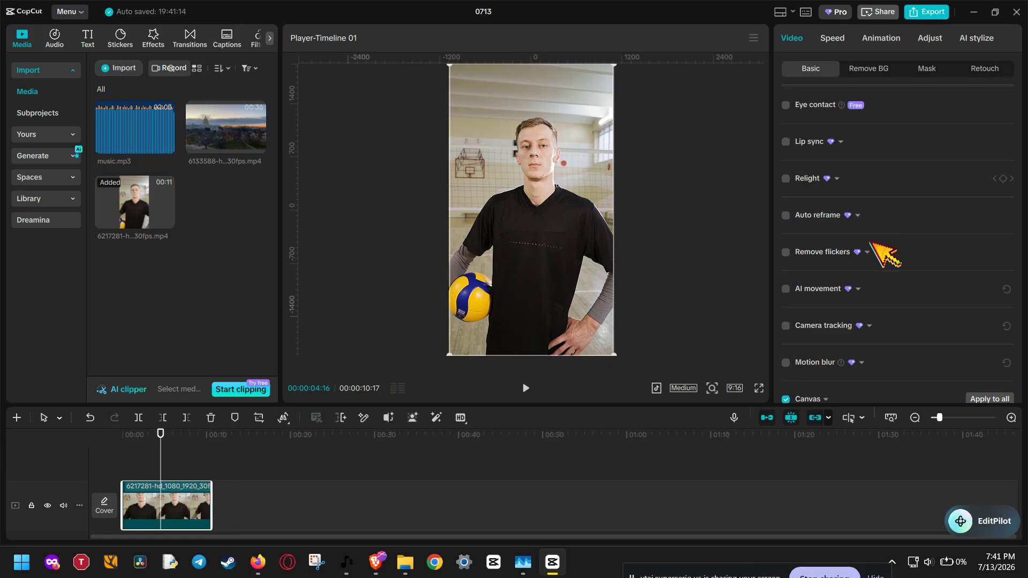
Add the landscape video right behind the portrait clip on the timeline and preview it near its end
{"action": "left_click_drag", "start_coordinate": [229, 122], "coordinate": [225, 501]}
{"action": "left_click", "coordinate": [229, 508]}
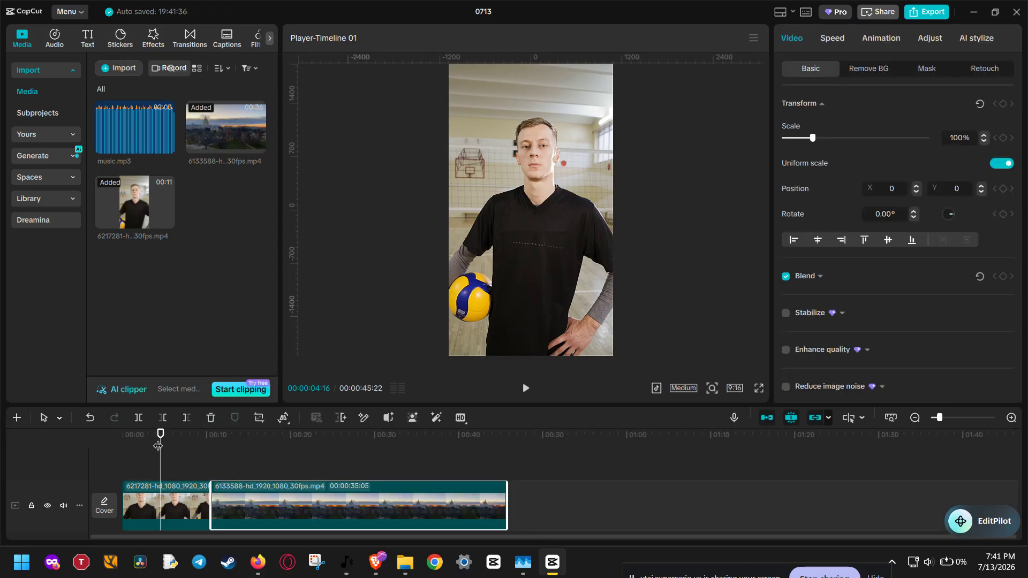
{"action": "left_click", "coordinate": [158, 446]}
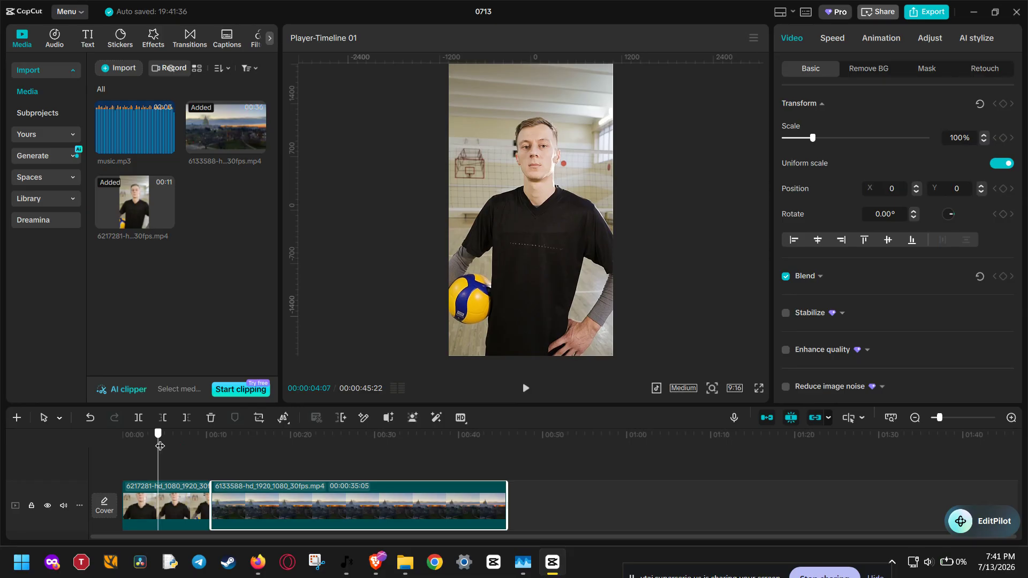
{"action": "left_click_drag", "start_coordinate": [160, 446], "coordinate": [650, 466]}
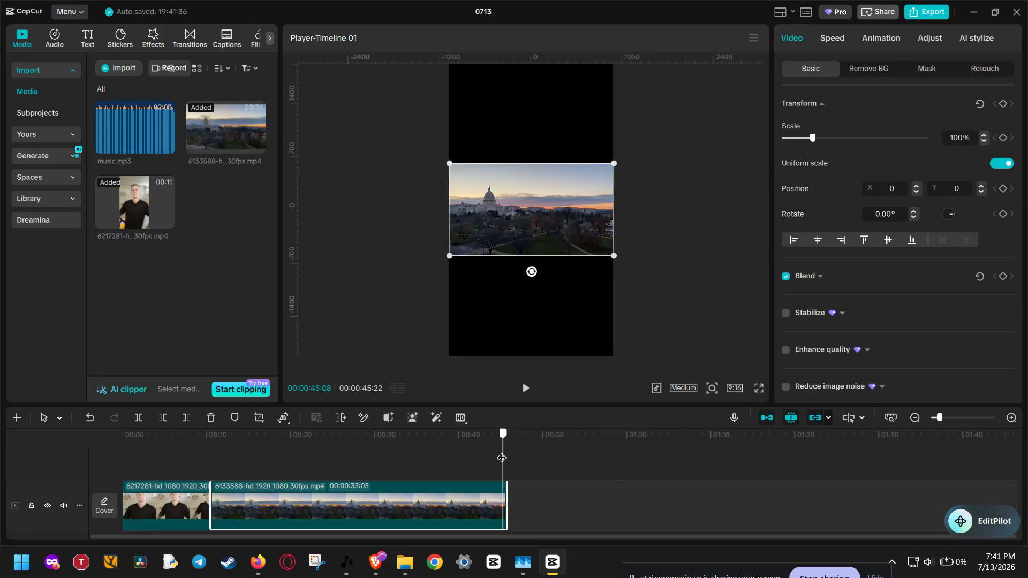
{"action": "left_click", "coordinate": [502, 457]}
Append a second copy of the landscape video to the timeline and trim off its end after 00:00:57:11
{"action": "left_click_drag", "start_coordinate": [257, 146], "coordinate": [514, 497]}
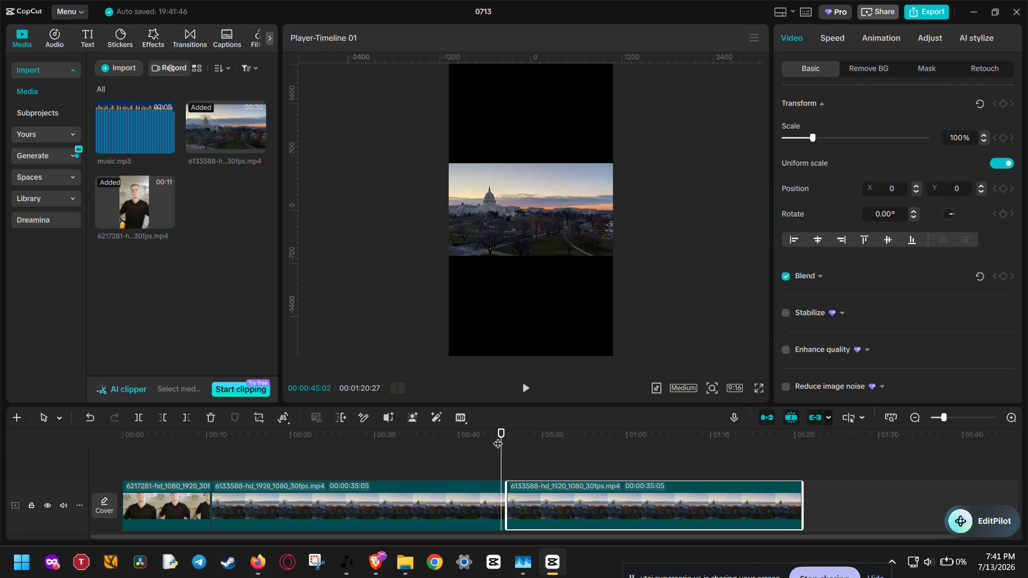
{"action": "left_click_drag", "start_coordinate": [498, 446], "coordinate": [536, 452]}
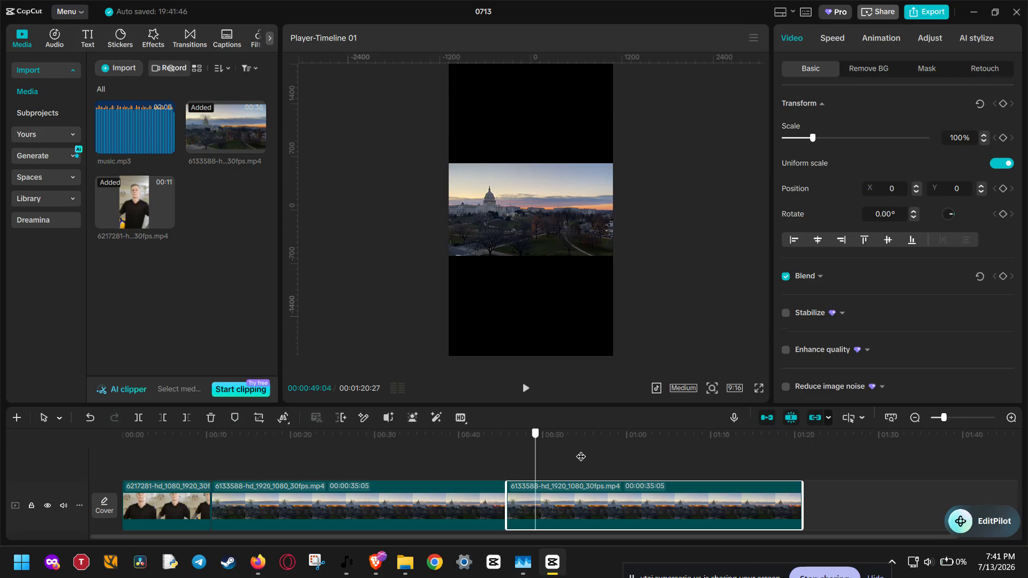
{"action": "left_click", "coordinate": [604, 456]}
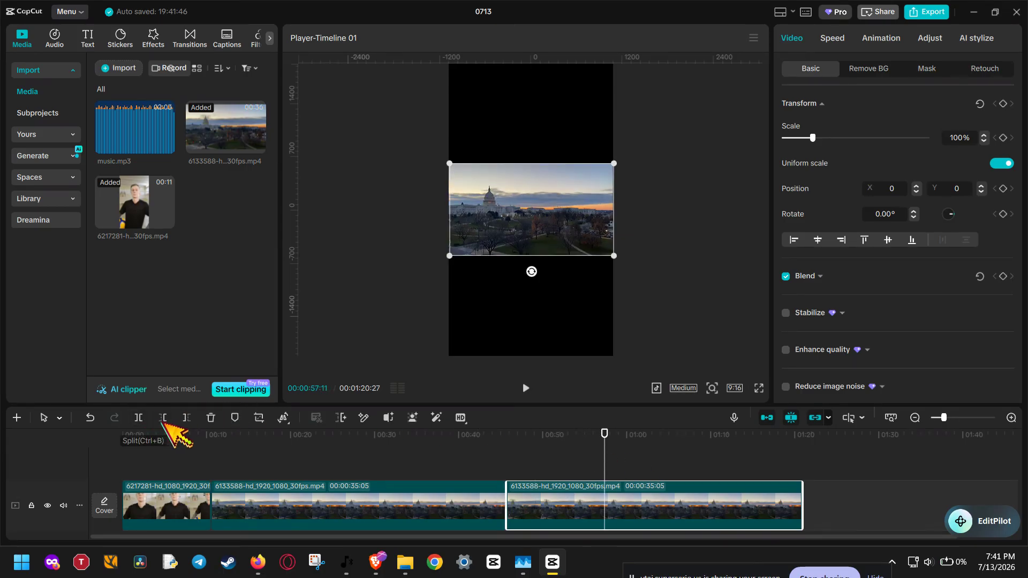
{"action": "left_click", "coordinate": [192, 420]}
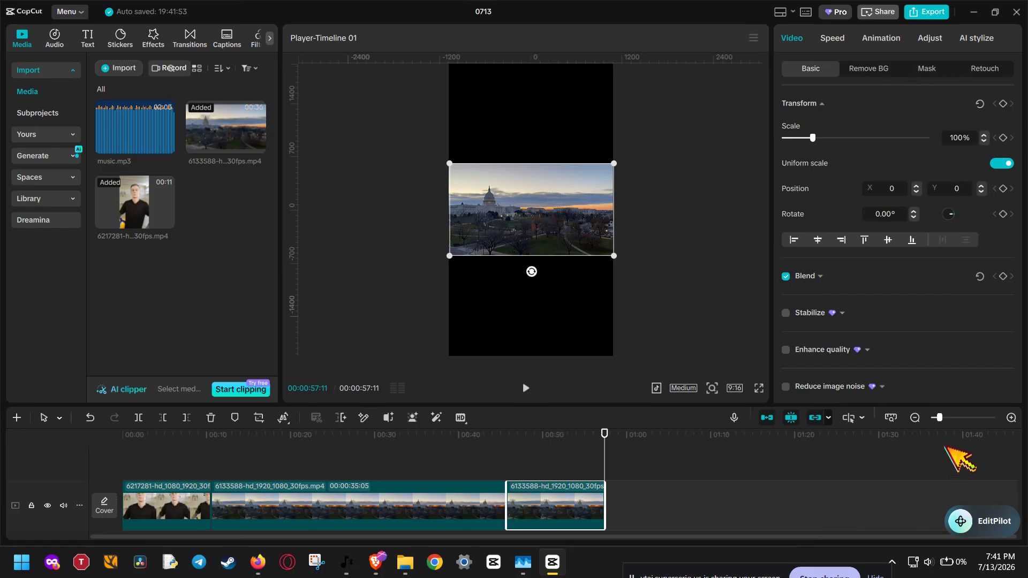
Scale the last landscape clip to 315% and offset it to X 1126 so it fills the vertical frame
{"action": "left_click", "coordinate": [891, 418]}
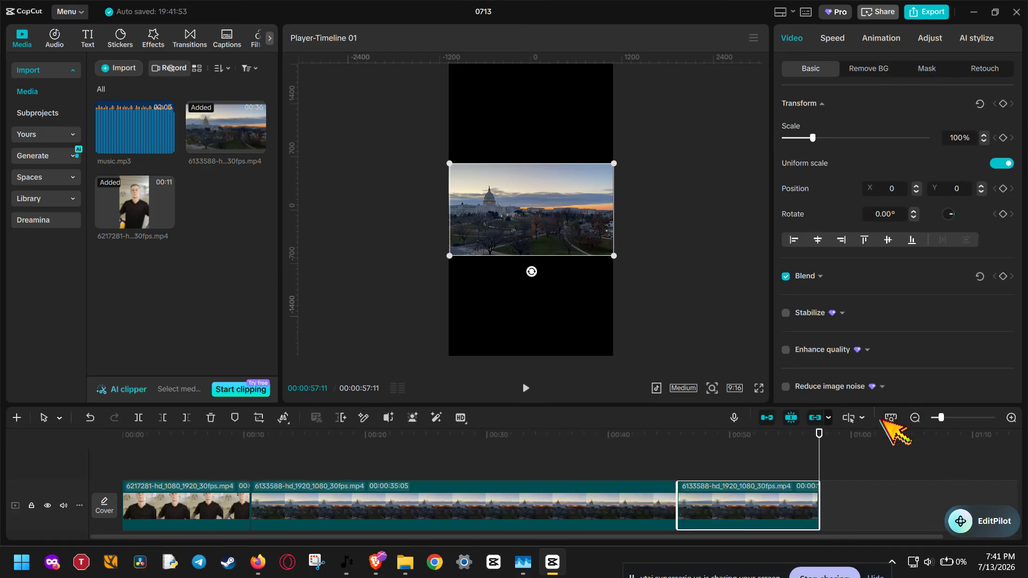
{"action": "left_click_drag", "start_coordinate": [614, 255], "coordinate": [596, 295]}
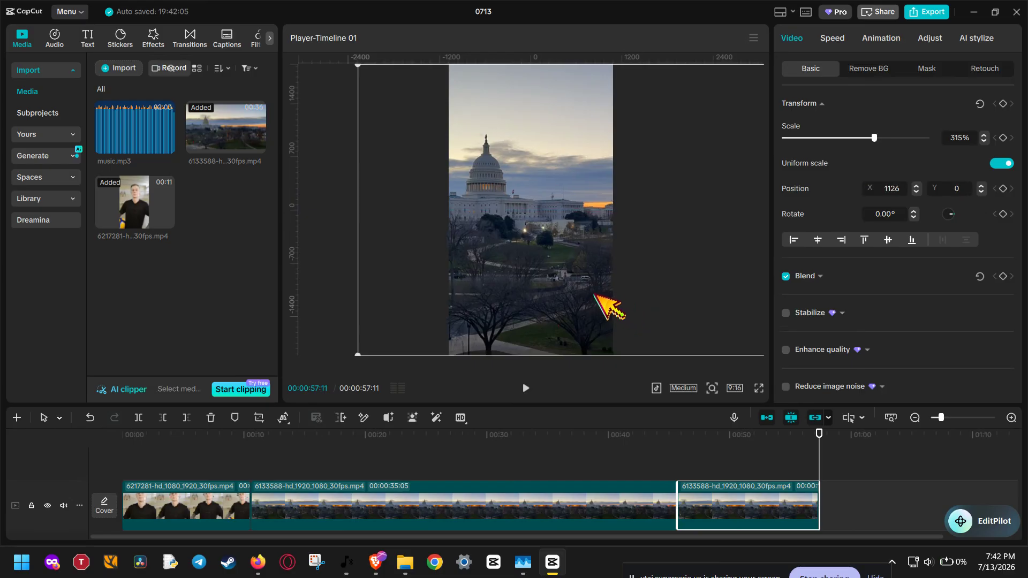
{"action": "left_click", "coordinate": [347, 294]}
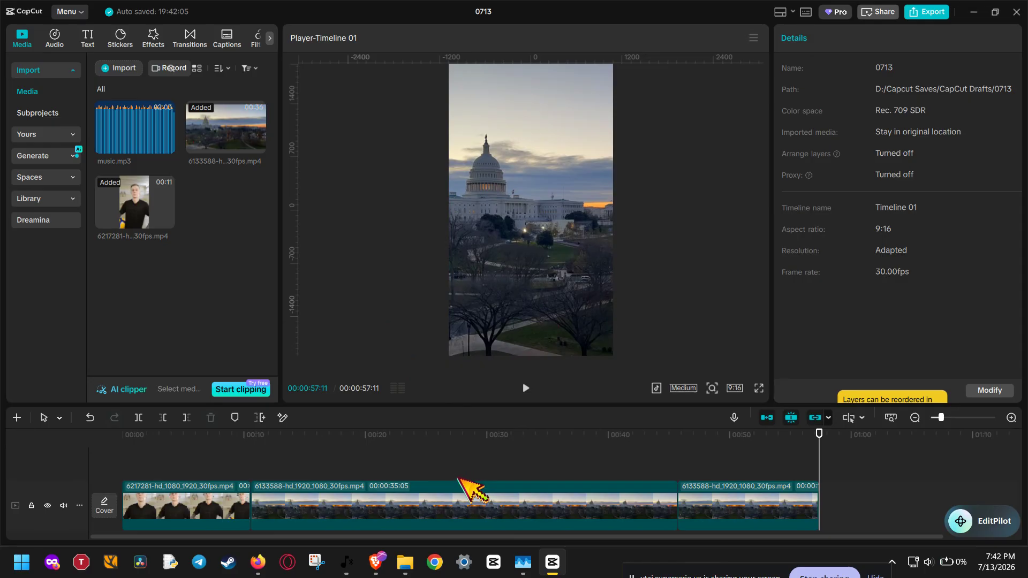
{"action": "left_click", "coordinate": [727, 494]}
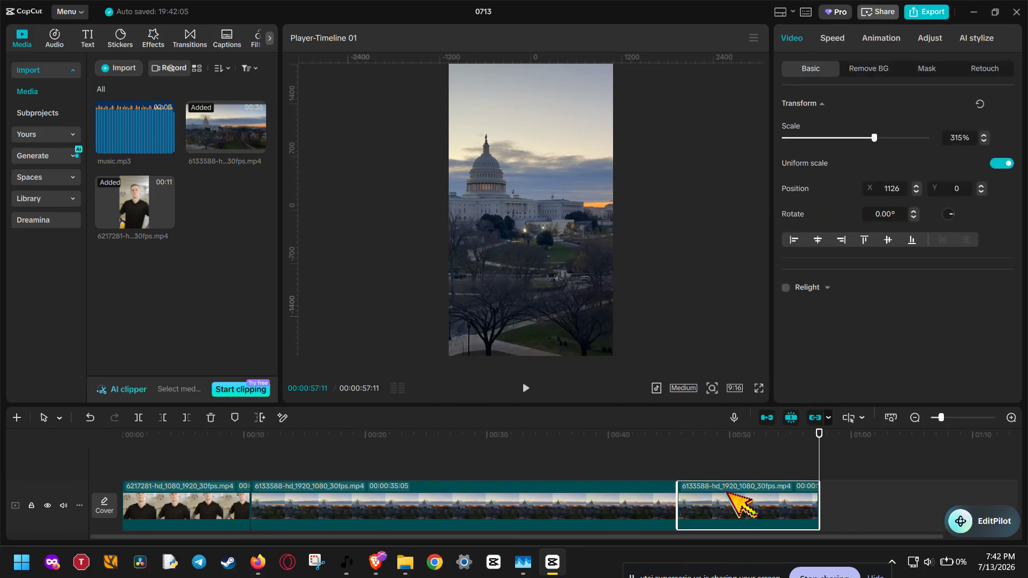
Split the portrait clip at 00:00:04:21
{"action": "left_click", "coordinate": [205, 454]}
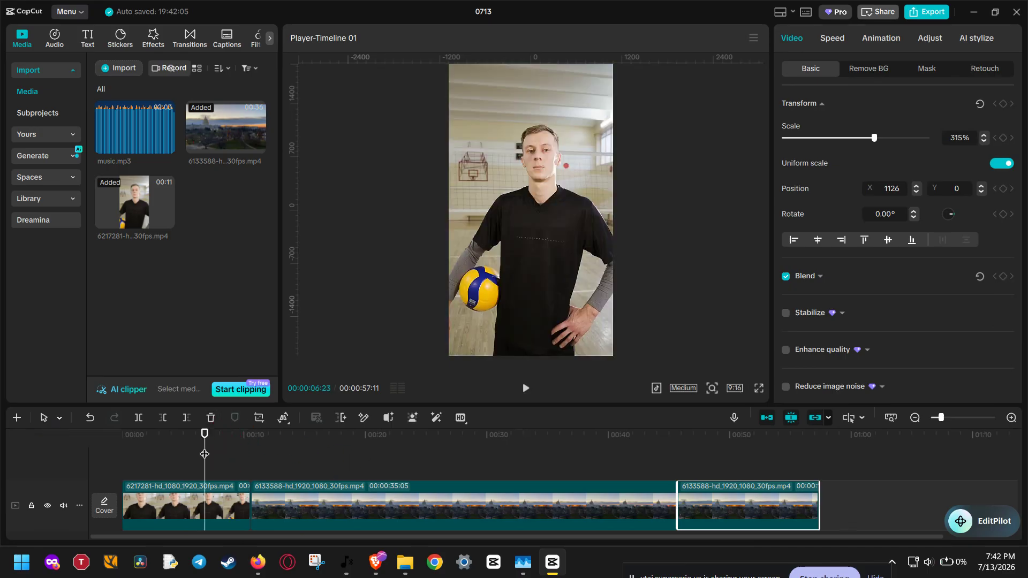
{"action": "mouse_move", "coordinate": [196, 453]}
{"action": "left_mouse_down"}
{"action": "mouse_move", "coordinate": [147, 456]}
{"action": "mouse_move", "coordinate": [179, 460]}
{"action": "left_mouse_up"}
{"action": "left_click", "coordinate": [138, 418]}
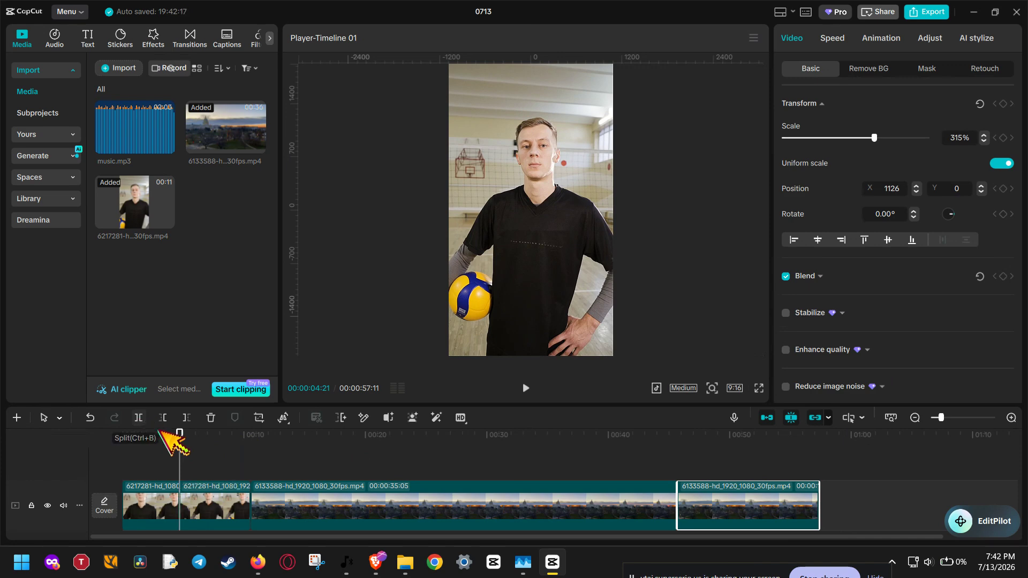
Split the portrait clip at 00:00:03:28 and delete the short piece between this cut and the one at 00:00:04:21
{"action": "mouse_move", "coordinate": [176, 456]}
{"action": "left_mouse_down"}
{"action": "mouse_move", "coordinate": [226, 464]}
{"action": "mouse_move", "coordinate": [170, 460]}
{"action": "left_mouse_up"}
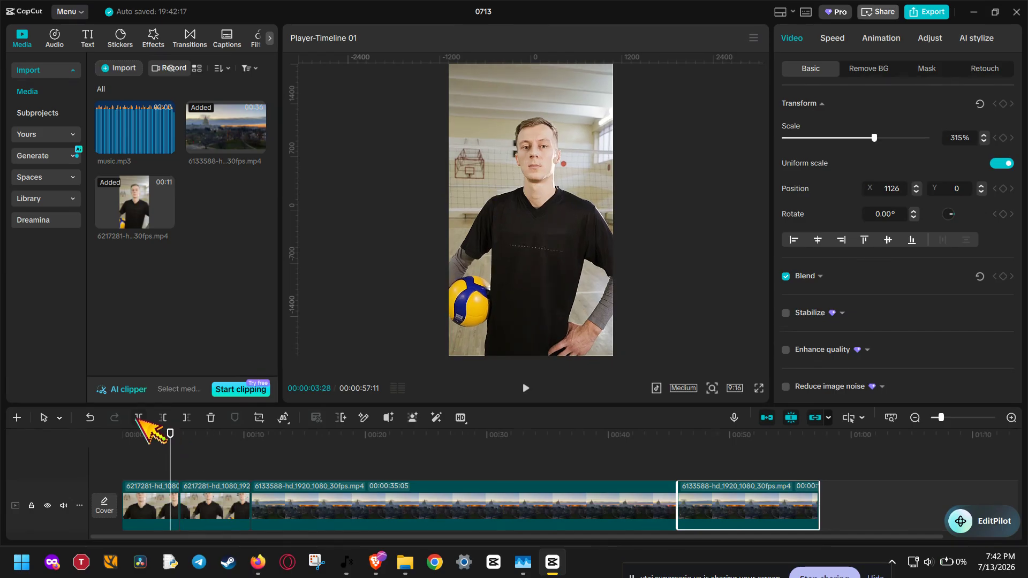
{"action": "left_click", "coordinate": [139, 417]}
{"action": "left_click", "coordinate": [176, 499]}
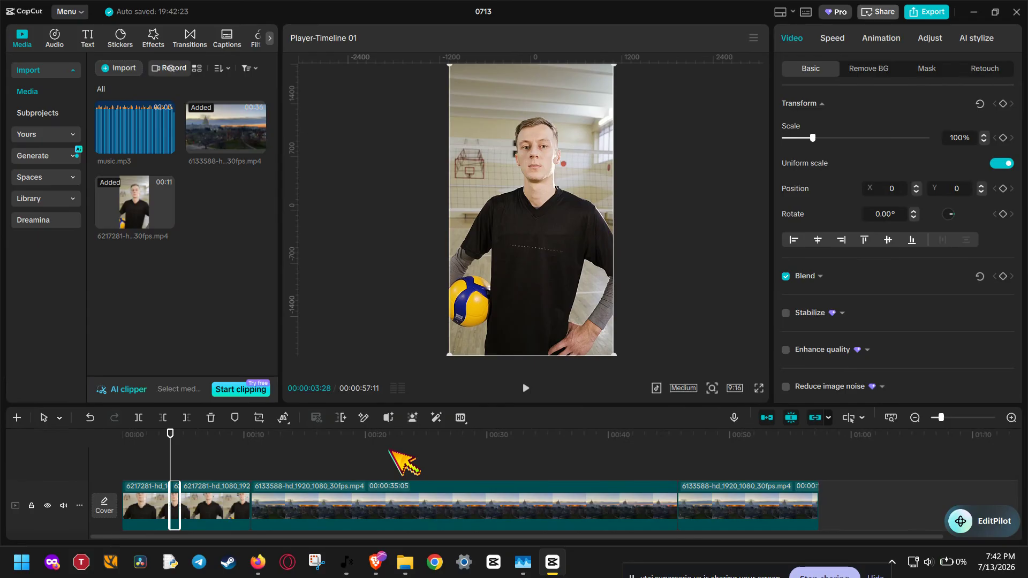
{"action": "left_click", "coordinate": [210, 418]}
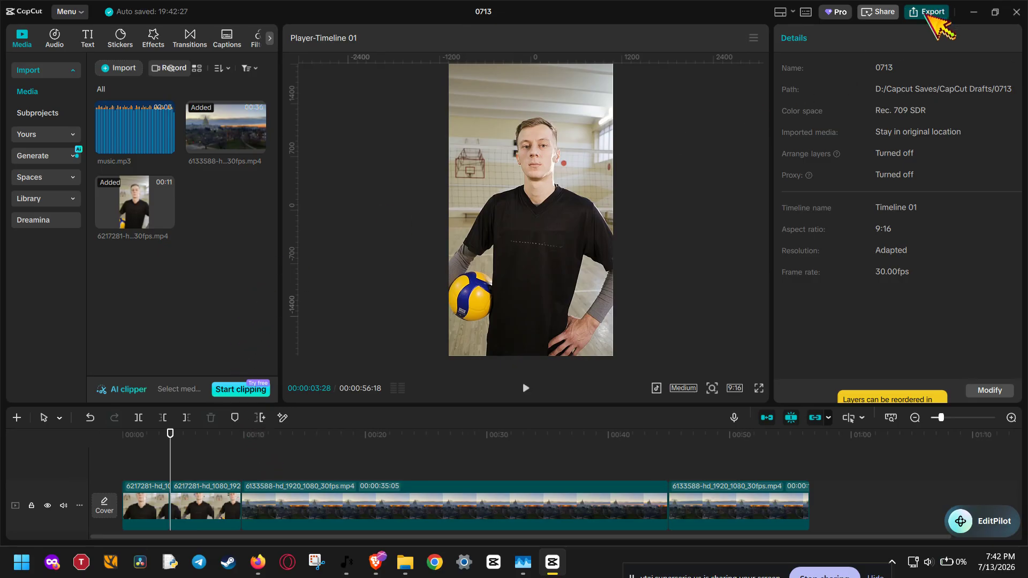
Open the export settings and set the resolution to 1080P, the codec to H.264 and the format to mp4
{"action": "left_click", "coordinate": [932, 13]}
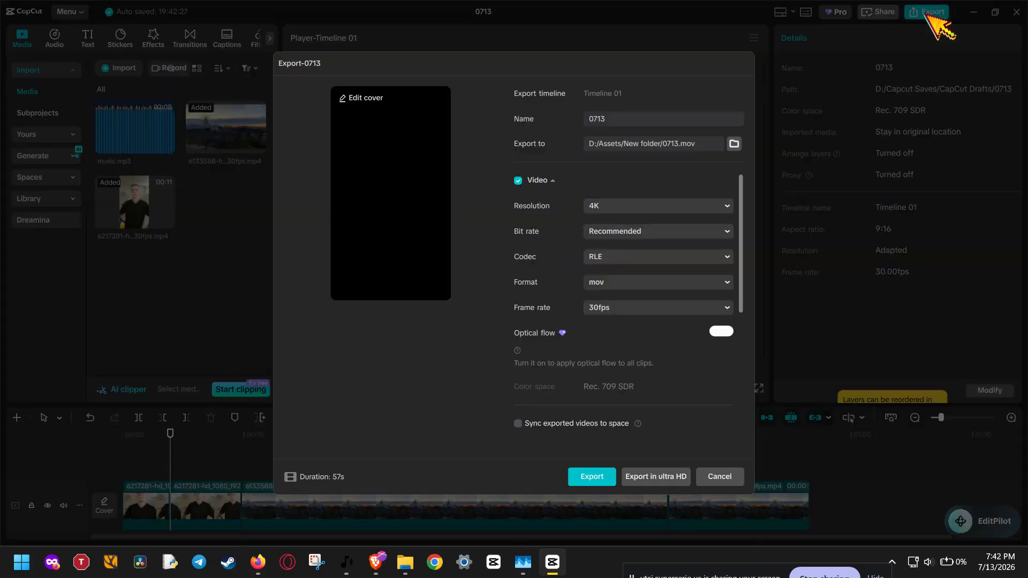
{"action": "left_click", "coordinate": [632, 207]}
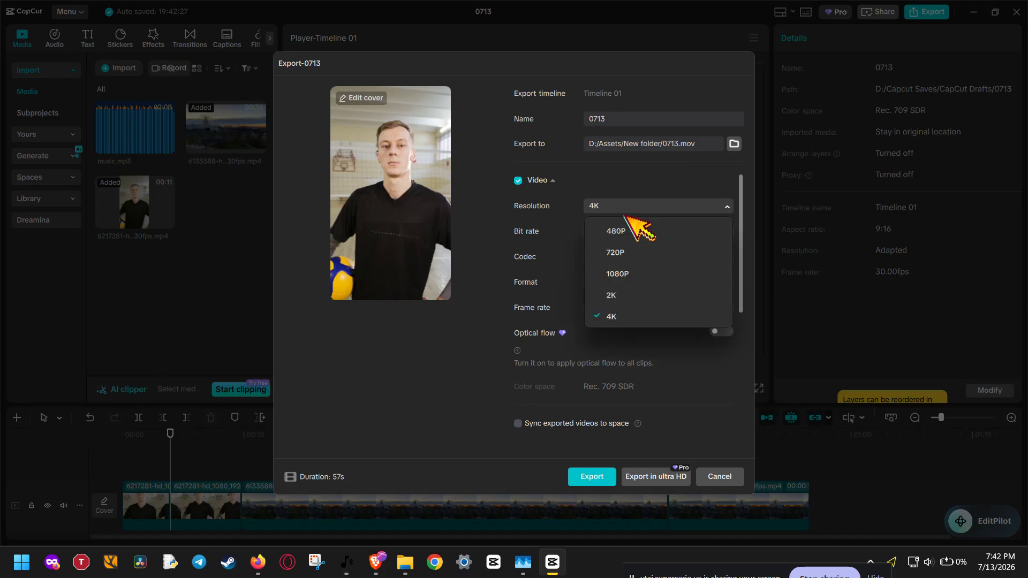
{"action": "left_click", "coordinate": [621, 274]}
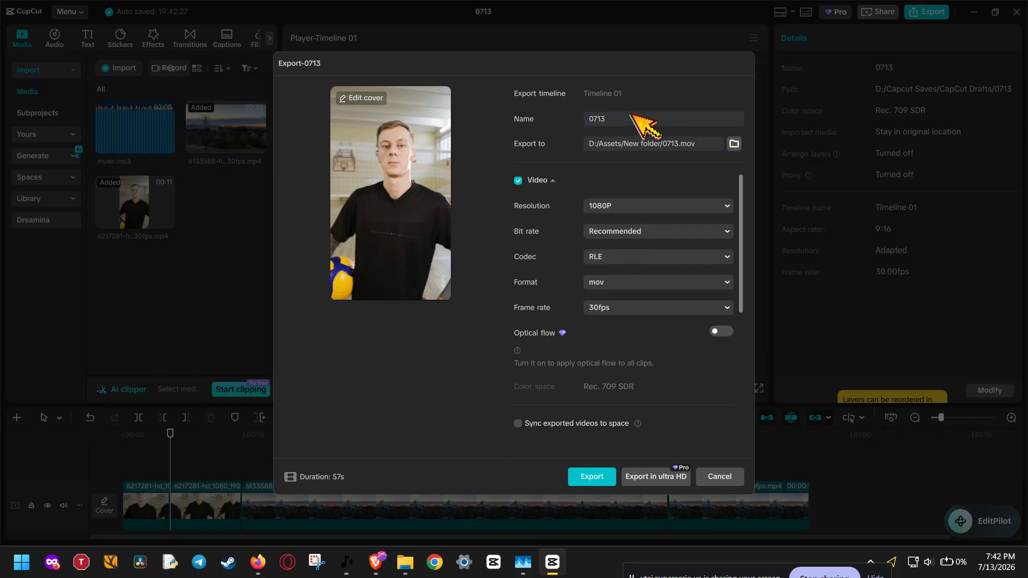
{"action": "left_click", "coordinate": [611, 258]}
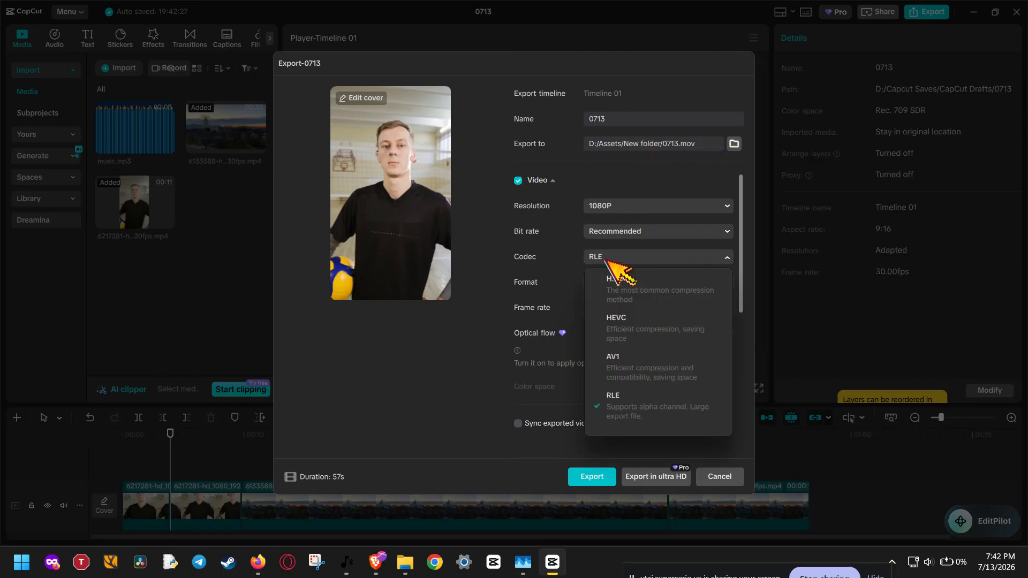
{"action": "left_click", "coordinate": [611, 283]}
{"action": "left_click", "coordinate": [613, 285]}
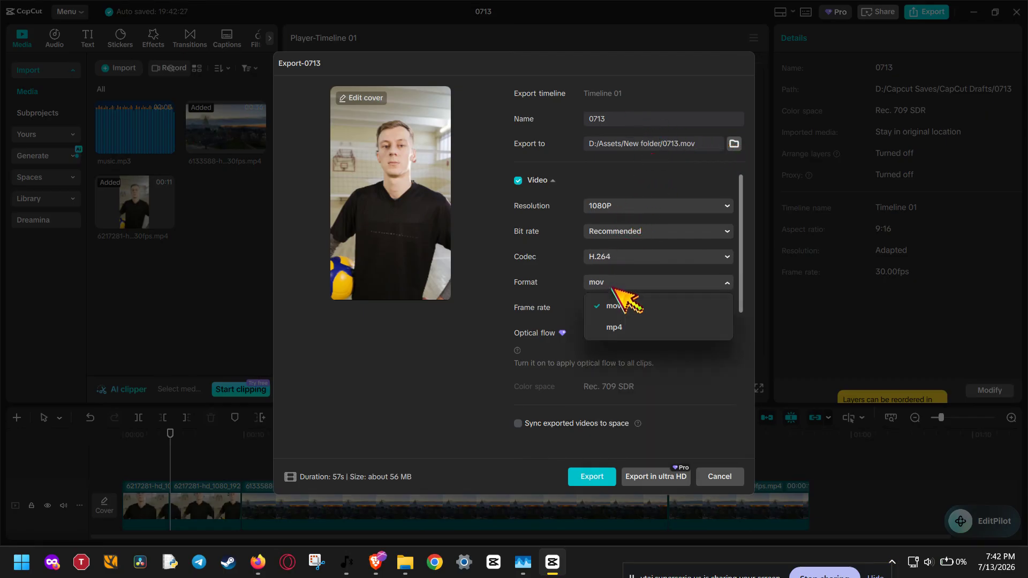
{"action": "left_click", "coordinate": [616, 328]}
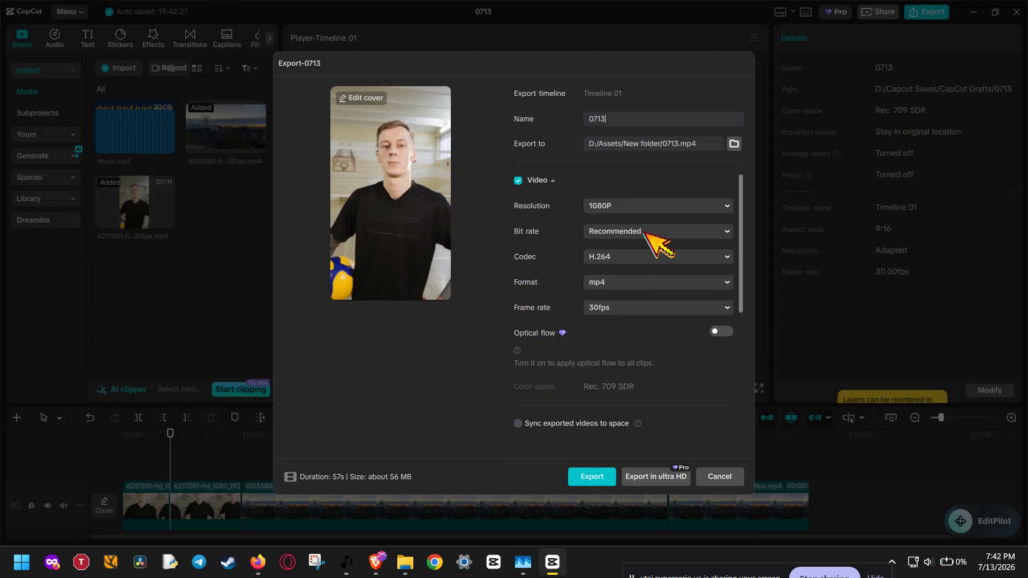
{"action": "left_click", "coordinate": [654, 208]}
{"action": "left_click", "coordinate": [662, 181]}
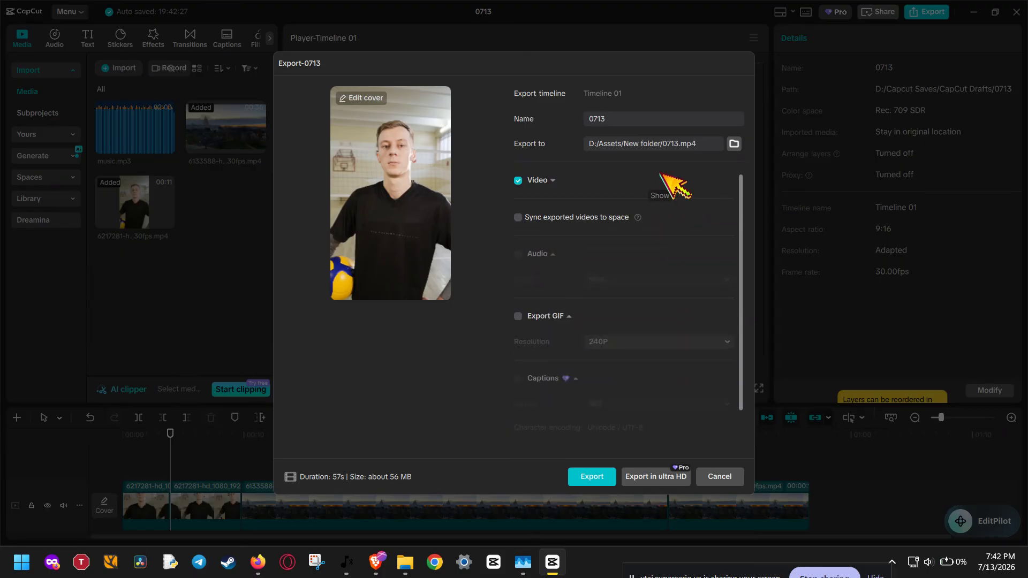
{"action": "left_click", "coordinate": [624, 182]}
{"action": "left_click", "coordinate": [650, 120]}
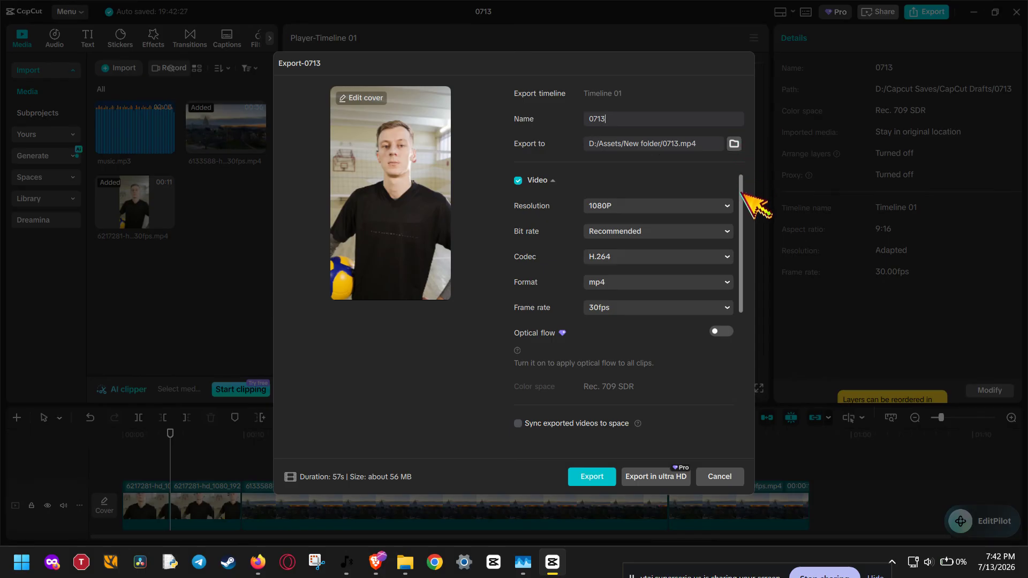
{"action": "left_click", "coordinate": [723, 208]}
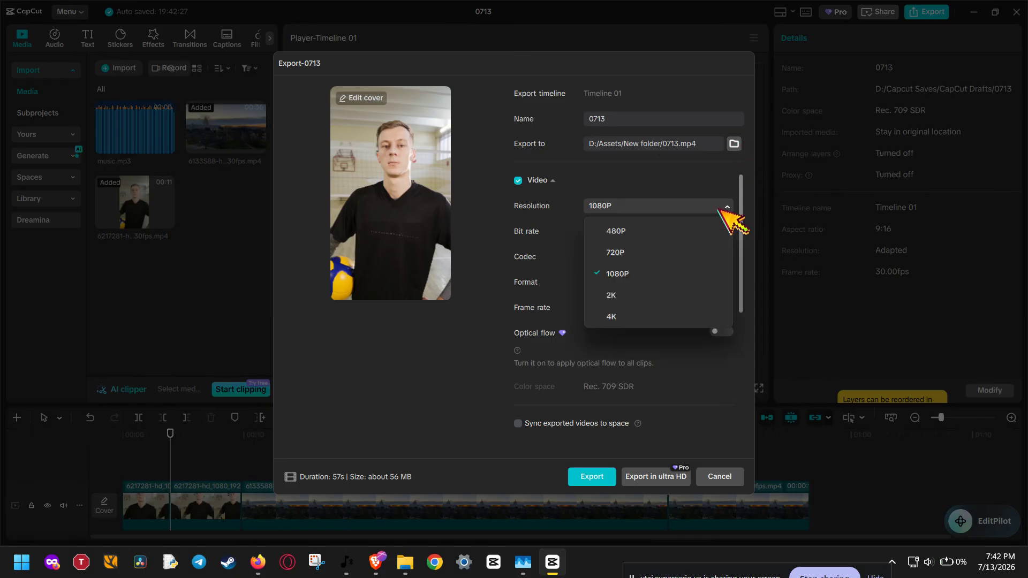
{"action": "left_click", "coordinate": [720, 209]}
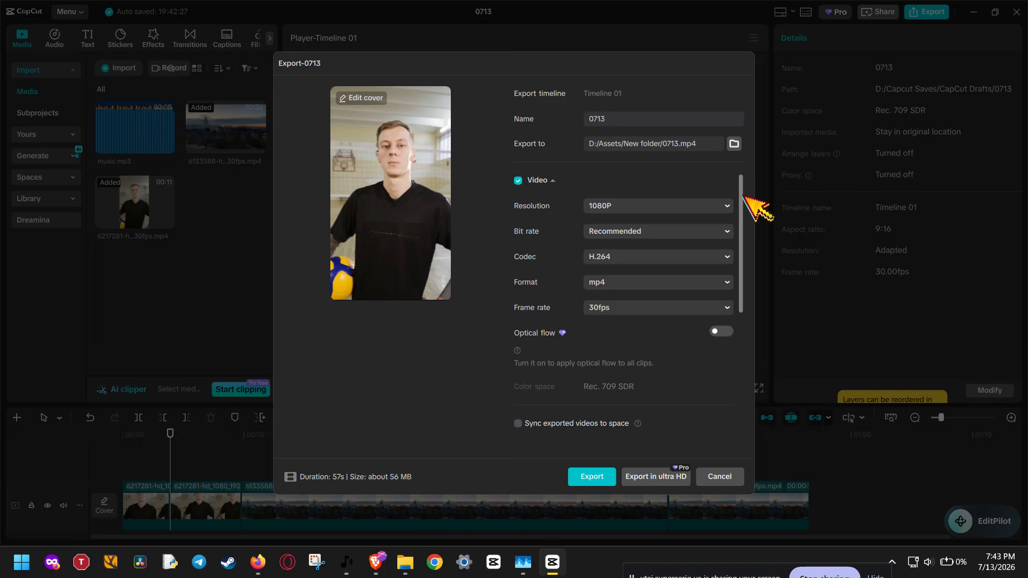
{"action": "scroll", "coordinate": [742, 287], "scroll_direction": "down", "scroll_amount": 1}
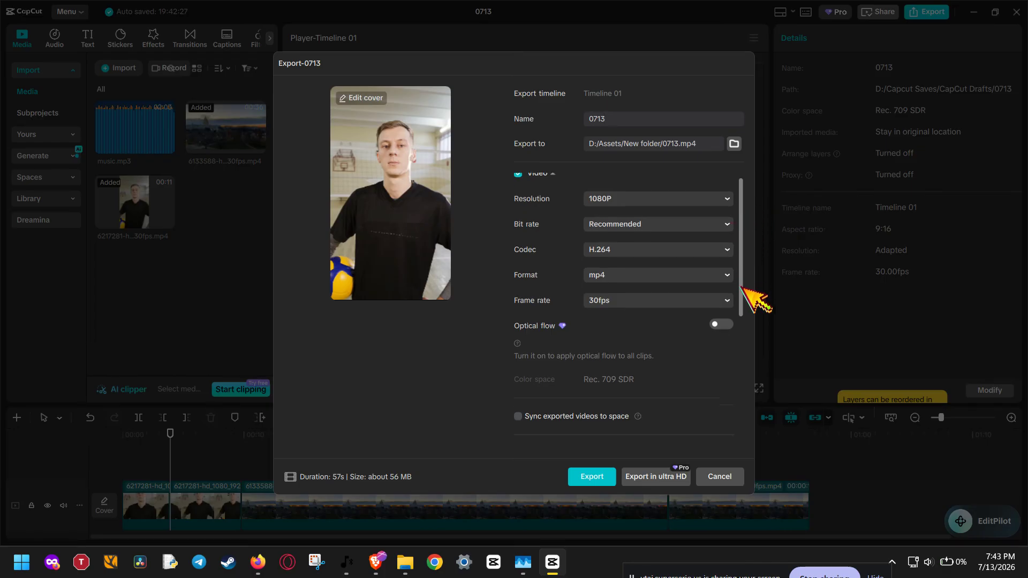
{"action": "scroll", "coordinate": [743, 289], "scroll_direction": "down", "scroll_amount": 1}
{"action": "scroll", "coordinate": [752, 294], "scroll_direction": "up", "scroll_amount": 2}
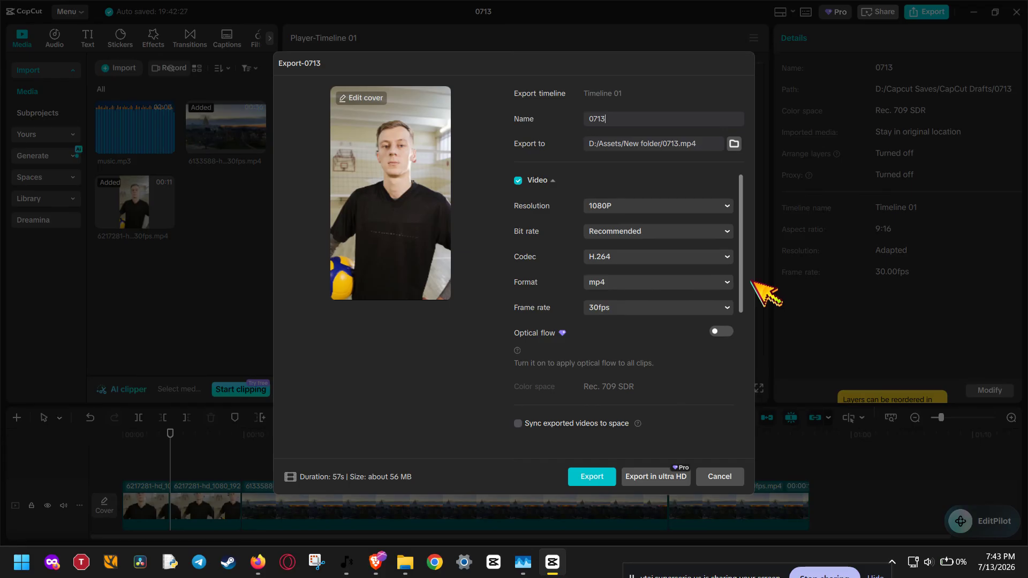
Set the export frame rate to 60fps and start exporting the video
{"action": "left_click", "coordinate": [722, 309]}
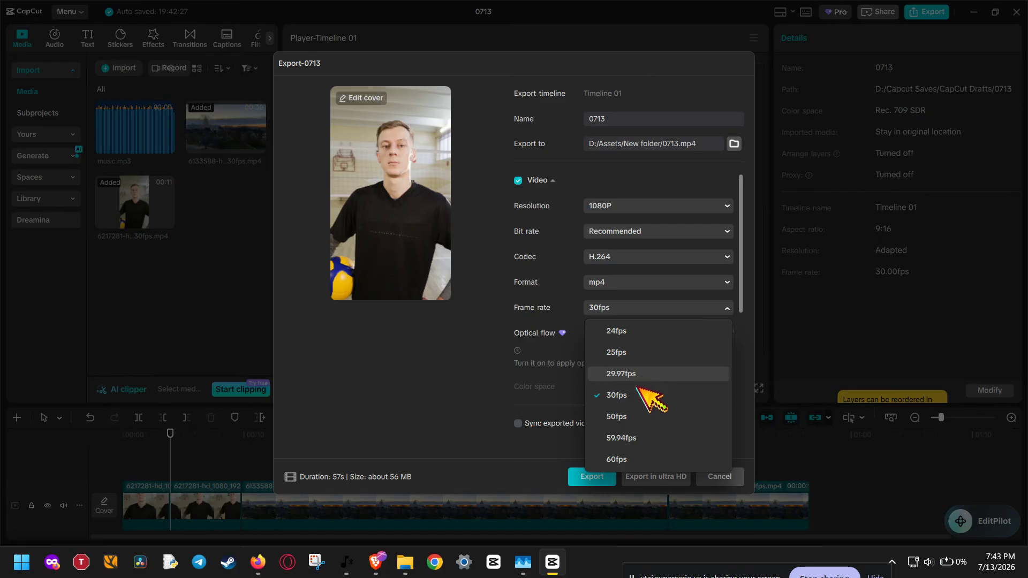
{"action": "left_click", "coordinate": [643, 458]}
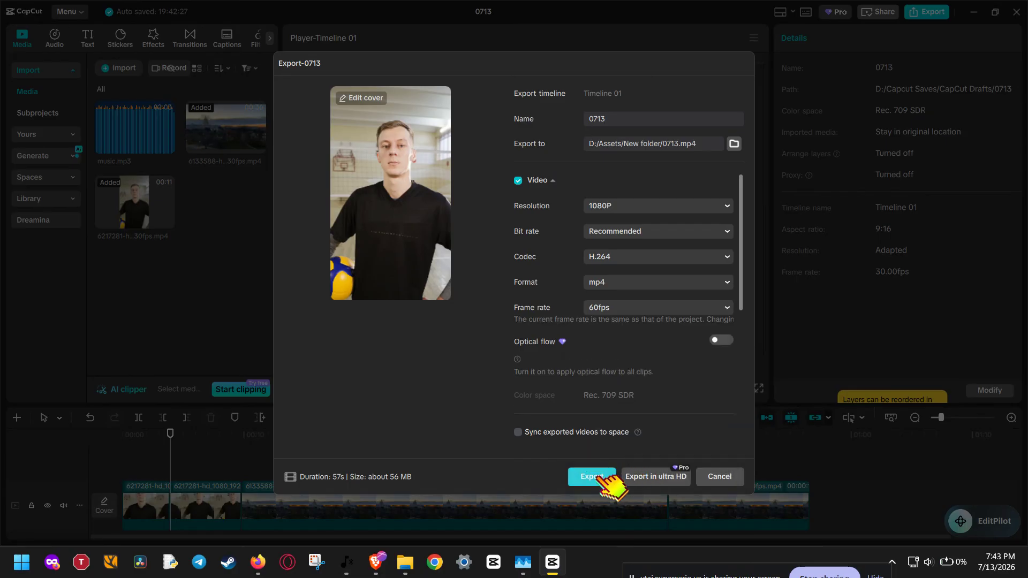
{"action": "left_click", "coordinate": [591, 477]}
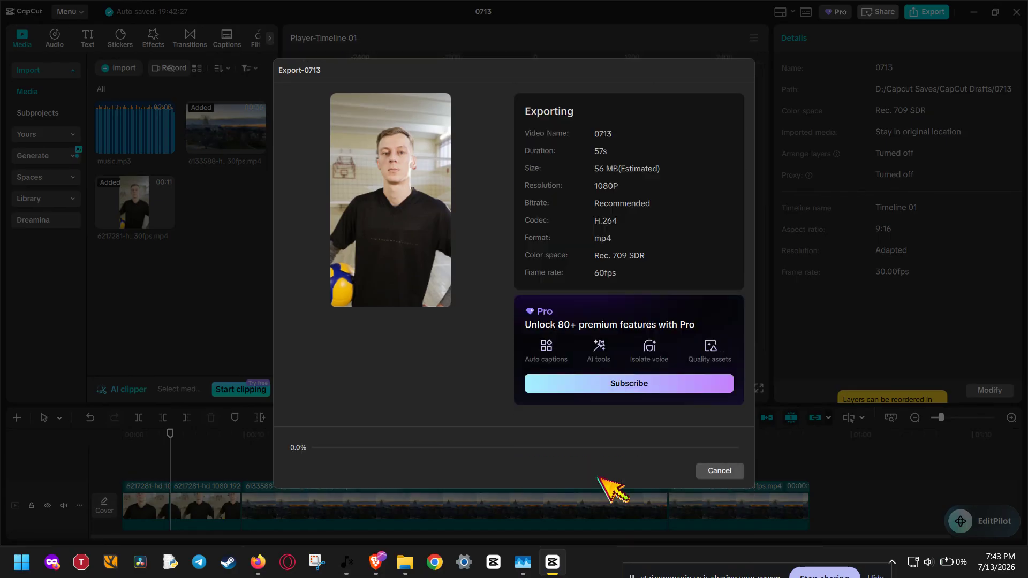